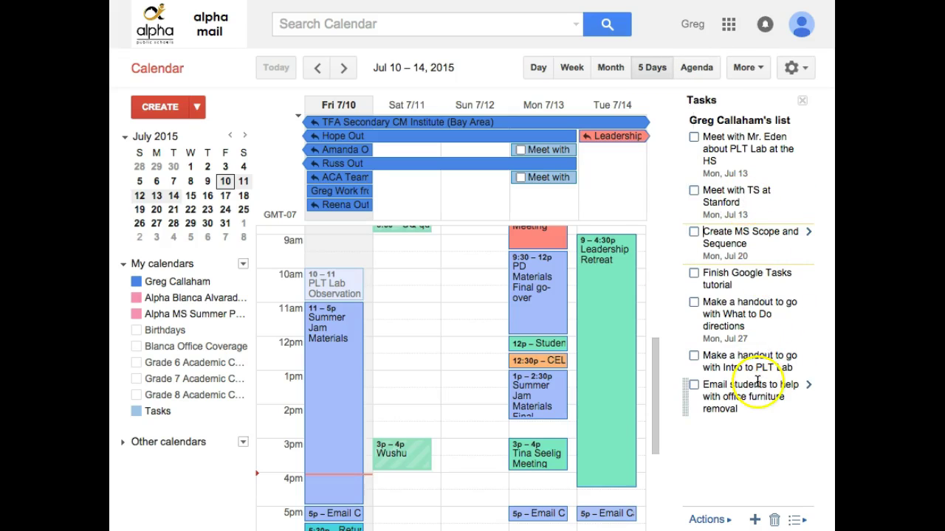
# Mark the Google Tasks tutorial, the Stanford meeting and the PLT Lab meeting at the HS as completed.
pyautogui.click(757, 484)
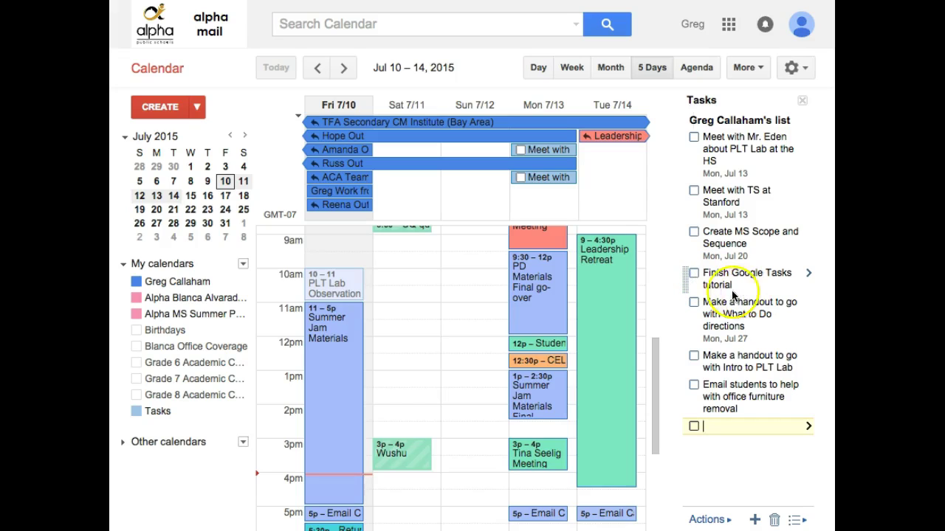
pyautogui.click(695, 276)
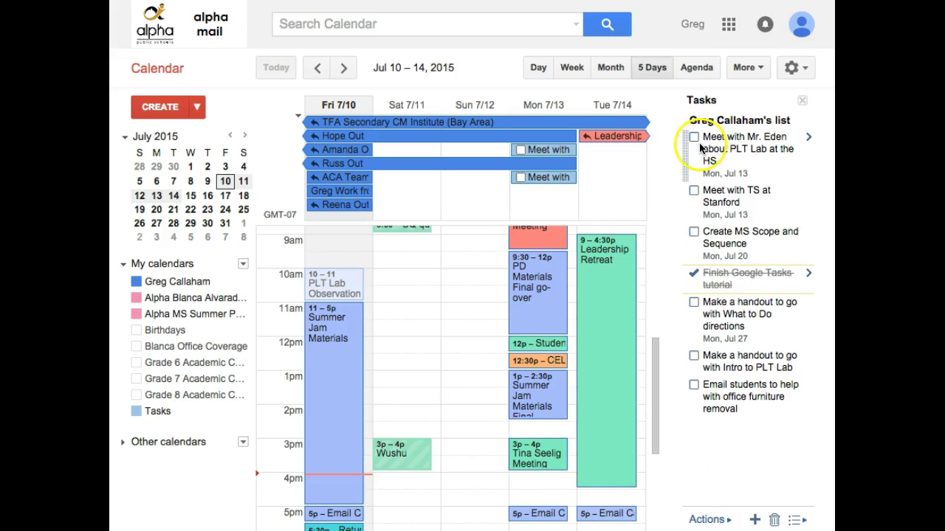
pyautogui.click(694, 192)
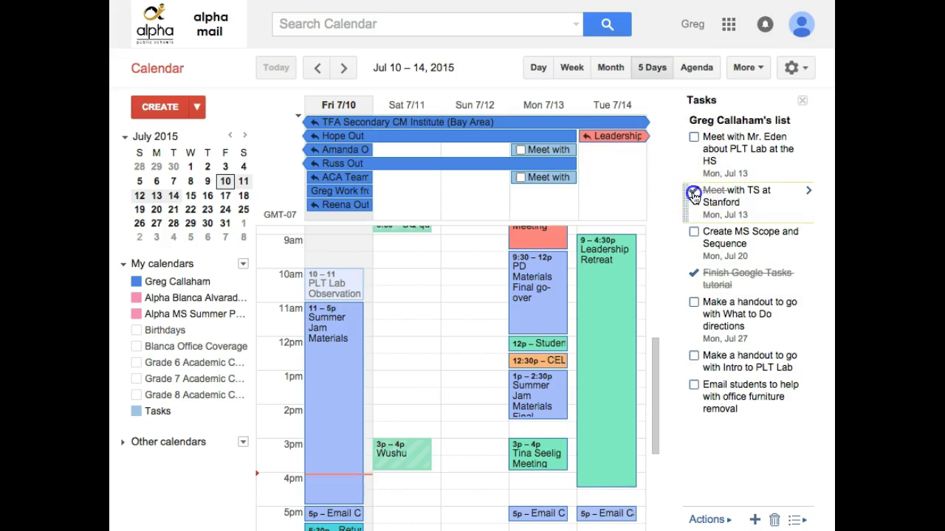
pyautogui.click(694, 138)
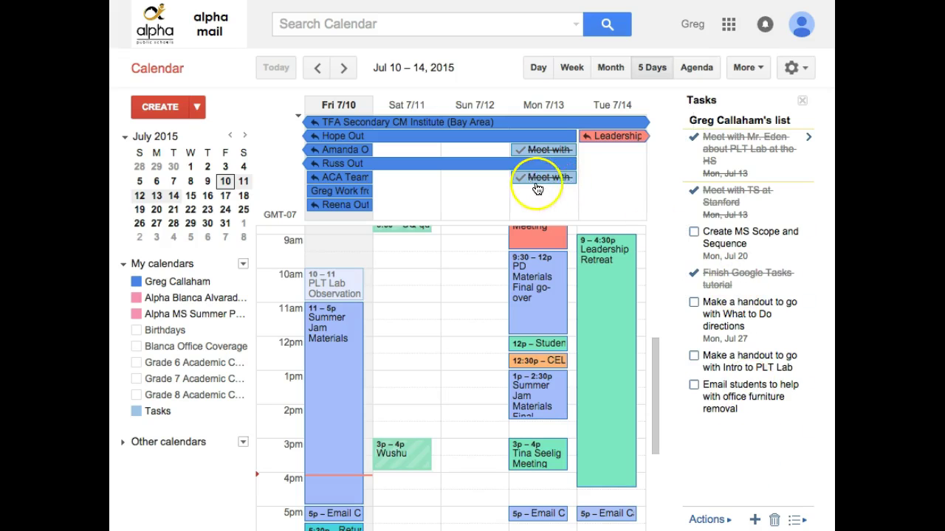
# Reopen the "Meet with TS at Stanford" task and mark it completed again.
pyautogui.click(694, 193)
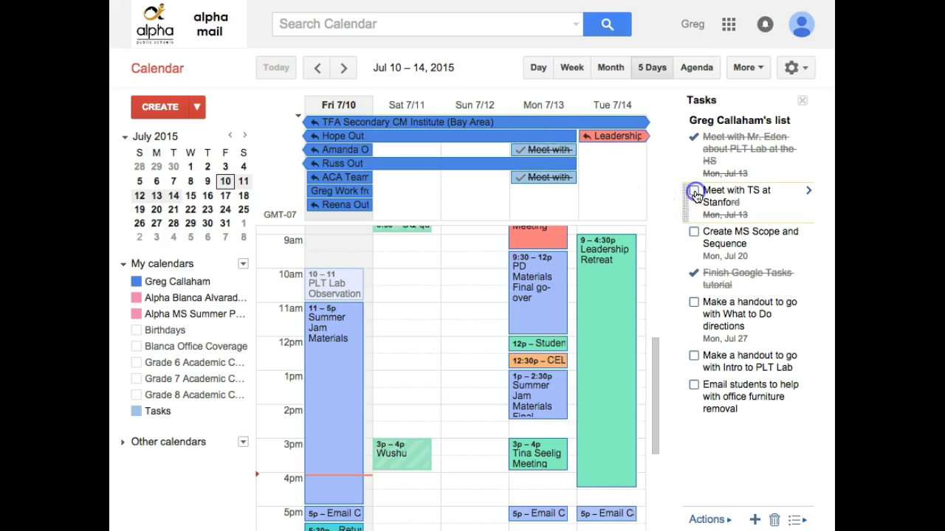
pyautogui.click(519, 178)
pyautogui.click(742, 471)
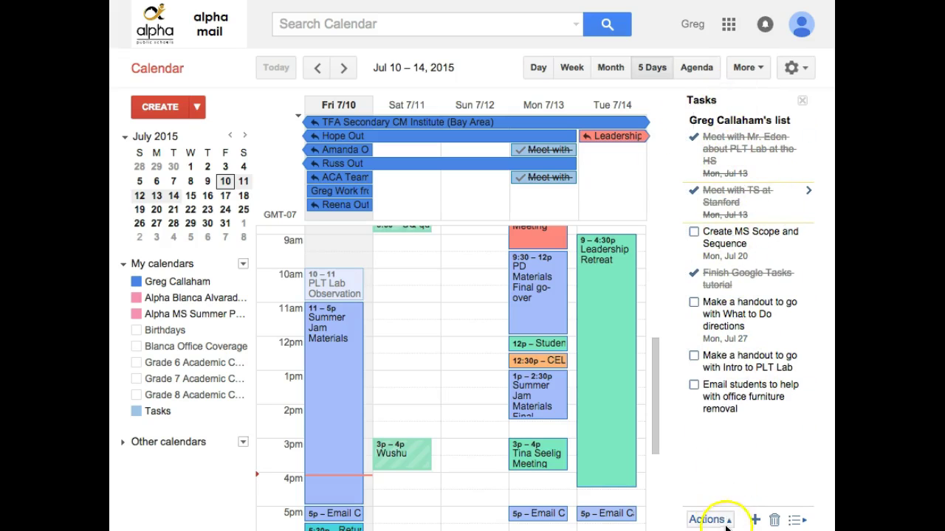
# Clear the completed tasks from the task list.
pyautogui.click(734, 441)
pyautogui.click(727, 521)
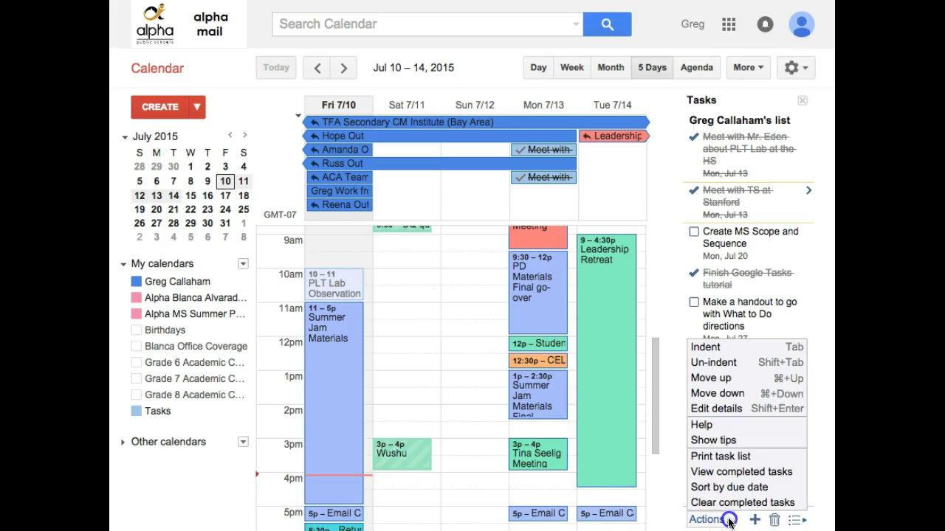
pyautogui.click(734, 505)
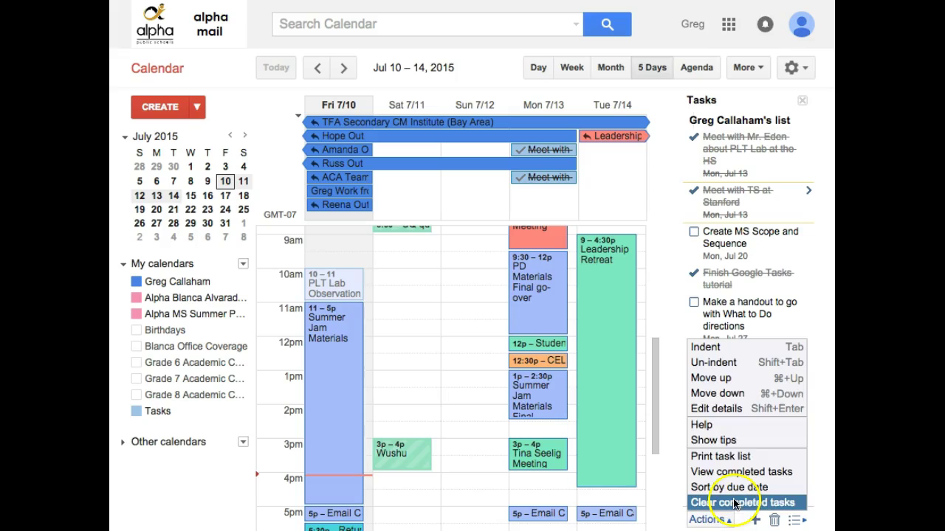
pyautogui.click(735, 505)
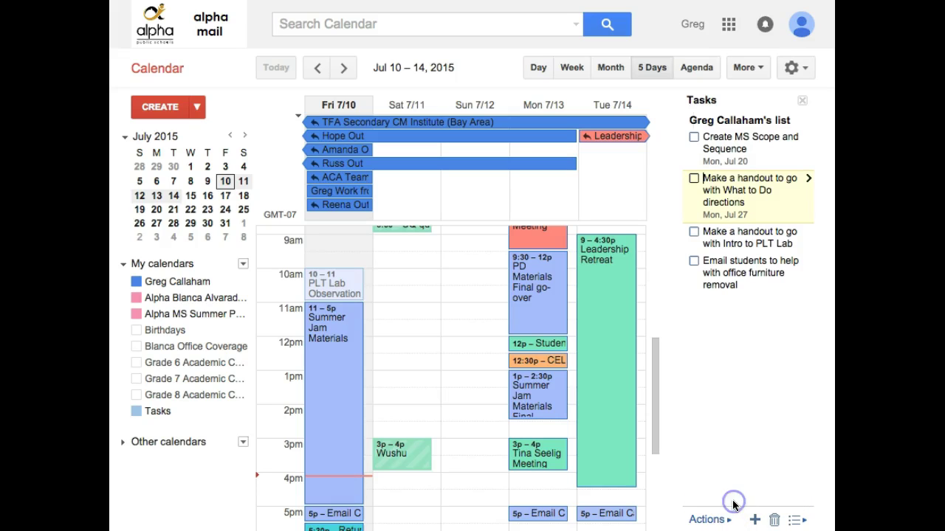
pyautogui.click(749, 295)
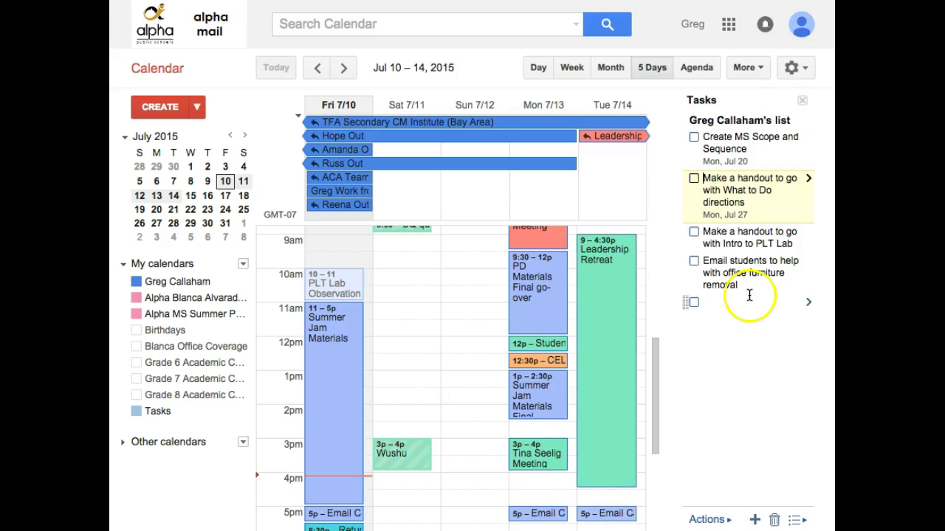
pyautogui.click(775, 522)
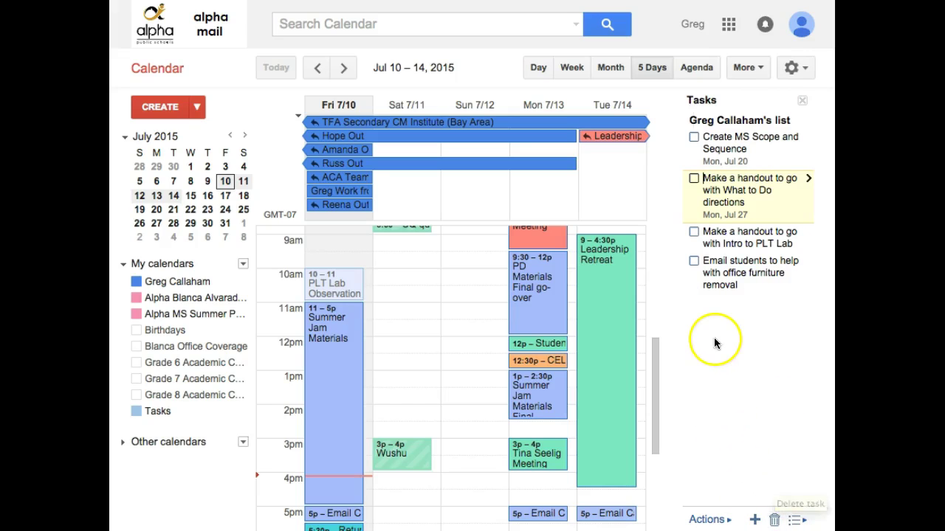
# View the completed tasks and return to the active task list.
pyautogui.click(722, 520)
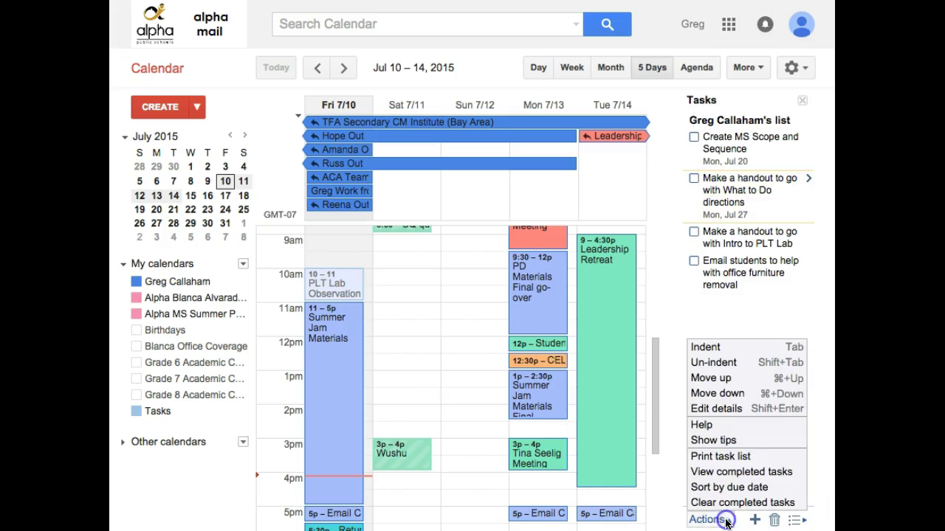
pyautogui.click(727, 473)
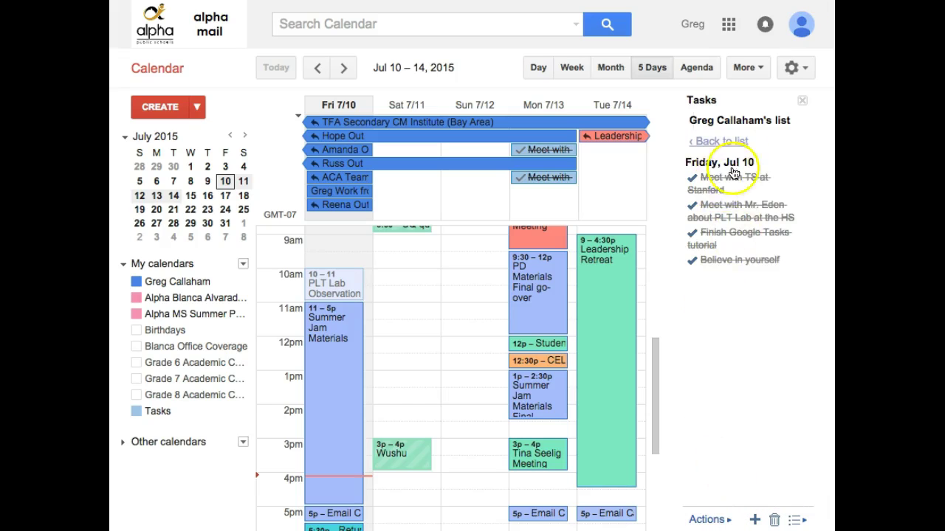
pyautogui.click(721, 141)
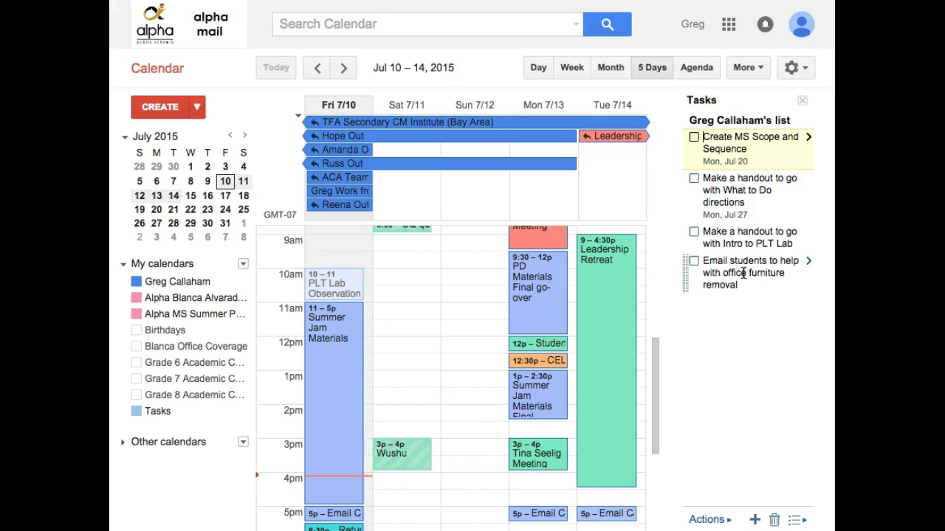
# Add a task named "Organization Tutorial" at the end of the task list.
pyautogui.click(719, 365)
pyautogui.click(718, 362)
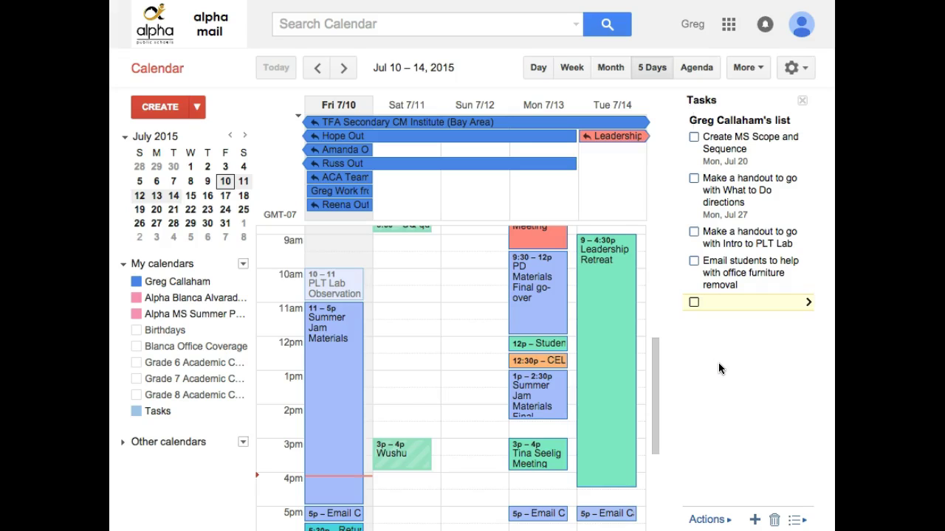
pyautogui.write('Organization Tutorial')
pyautogui.press('Return')
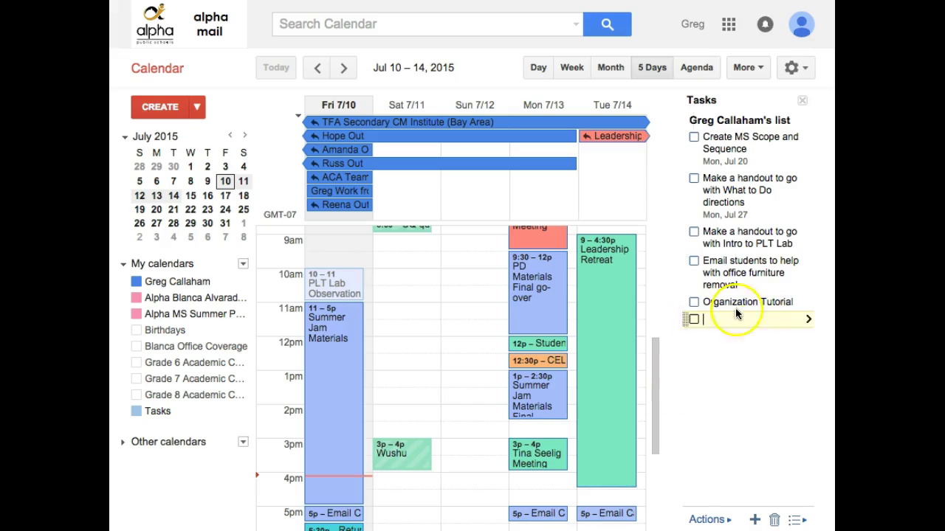
# Move the "Organization Tutorial" task up to second place, directly below "Create MS Scope and Sequence".
pyautogui.click(749, 330)
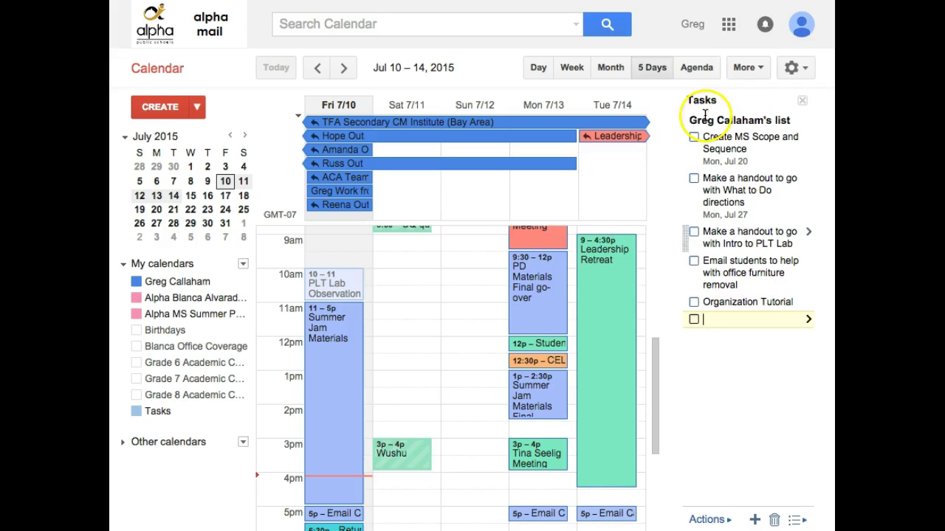
pyautogui.click(735, 348)
pyautogui.click(694, 303)
pyautogui.moveTo(694, 302); pyautogui.dragTo(726, 258)
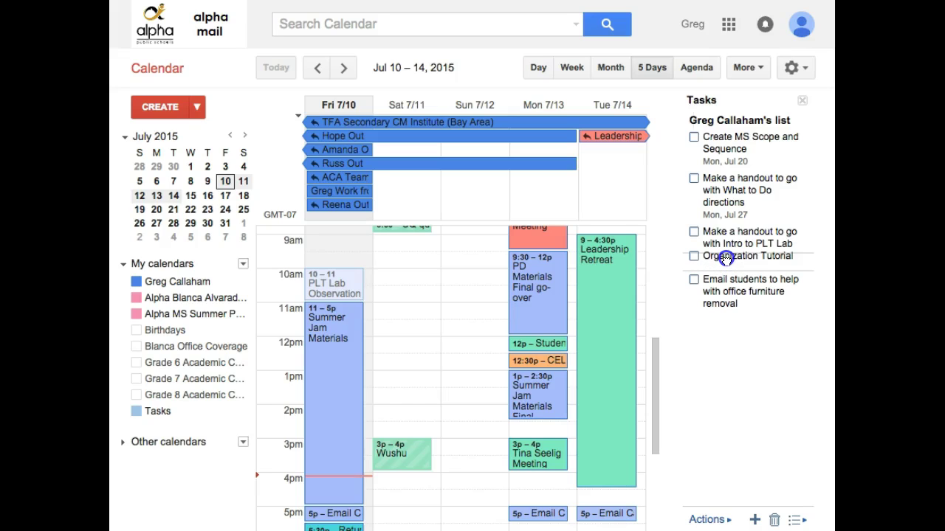
pyautogui.moveTo(726, 258); pyautogui.dragTo(725, 178)
pyautogui.click(726, 354)
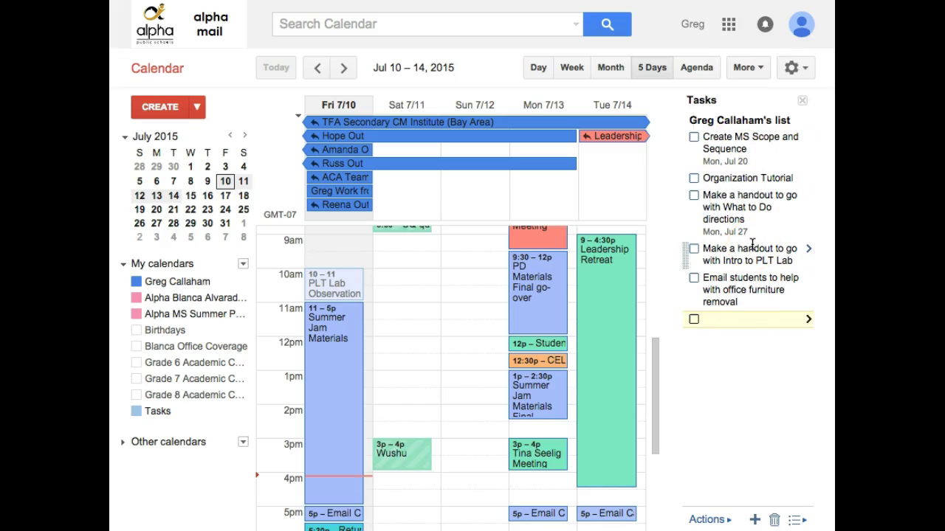
pyautogui.click(754, 337)
pyautogui.click(728, 281)
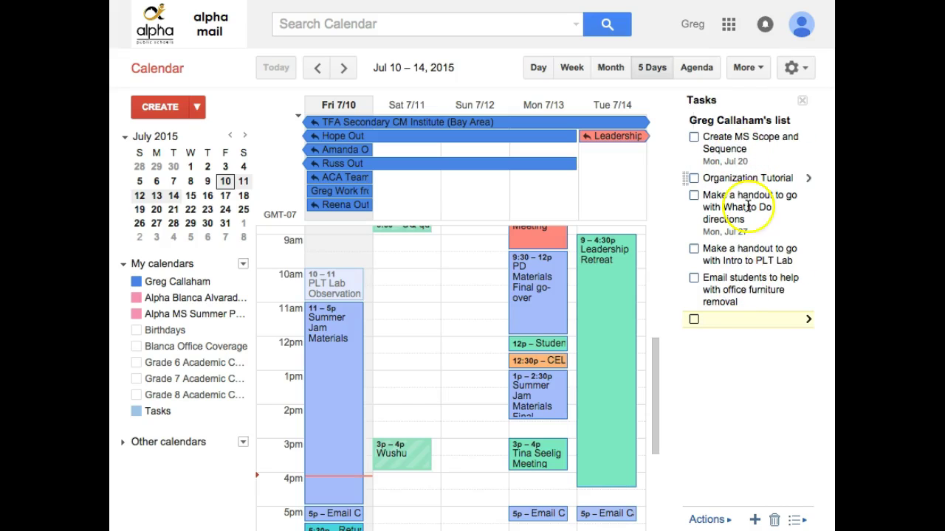
pyautogui.click(749, 311)
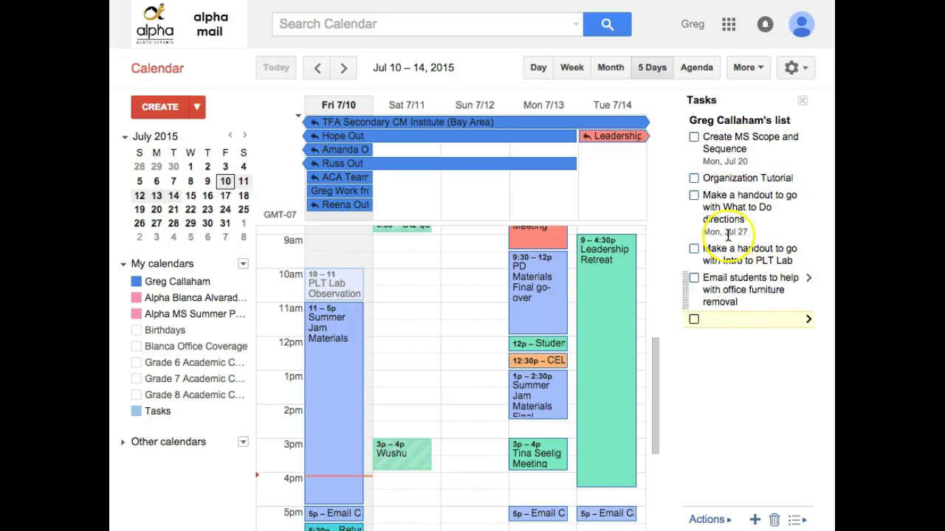
pyautogui.click(763, 151)
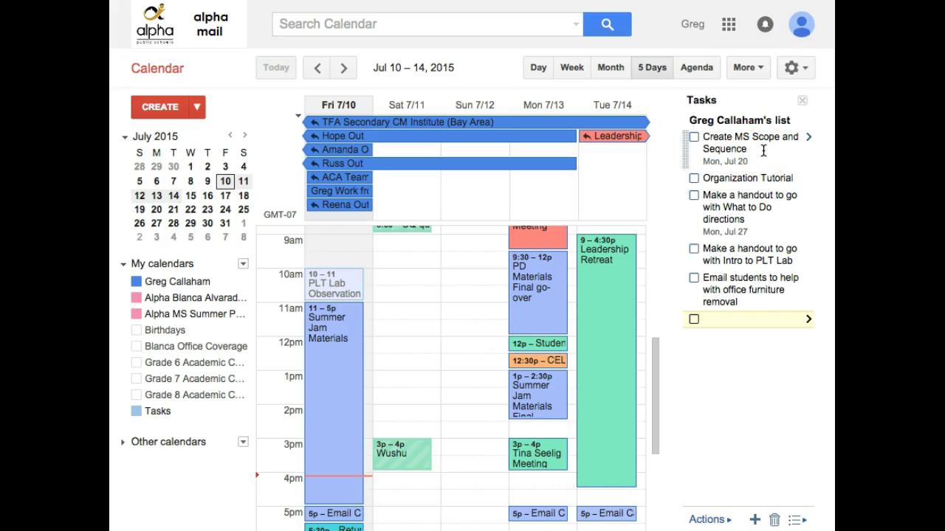